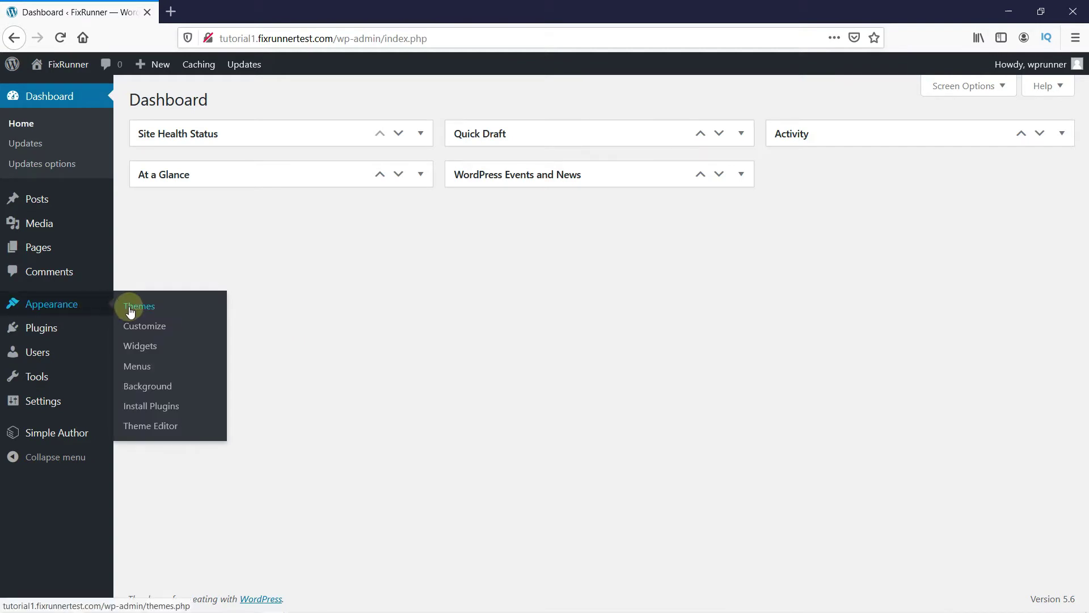
Step: Preview the FixRunner site in the Customizer at tablet width, then at phone width
left_click(129, 328)
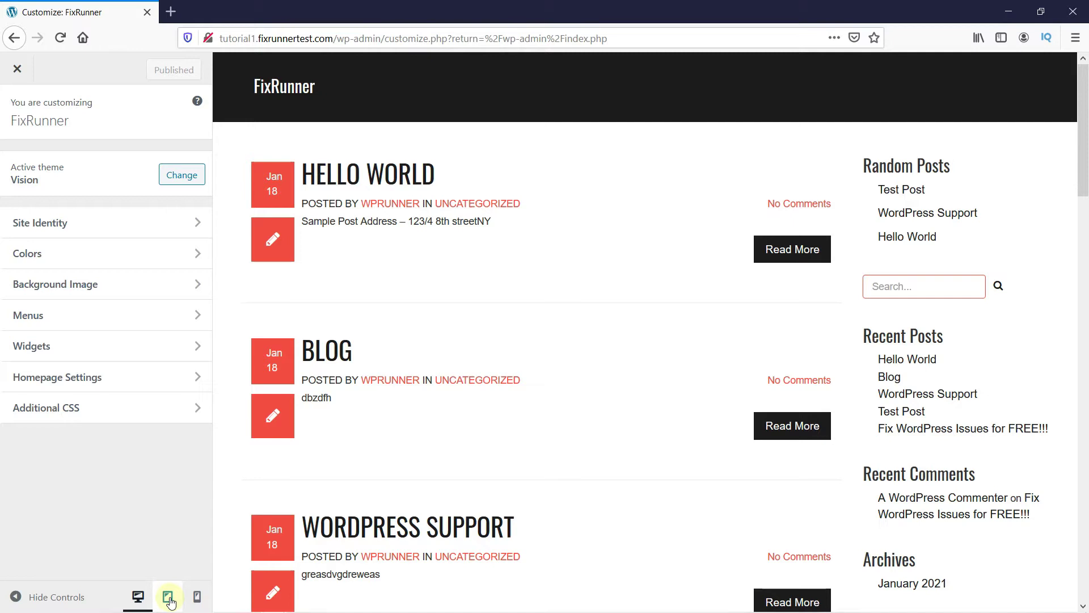
left_click(169, 599)
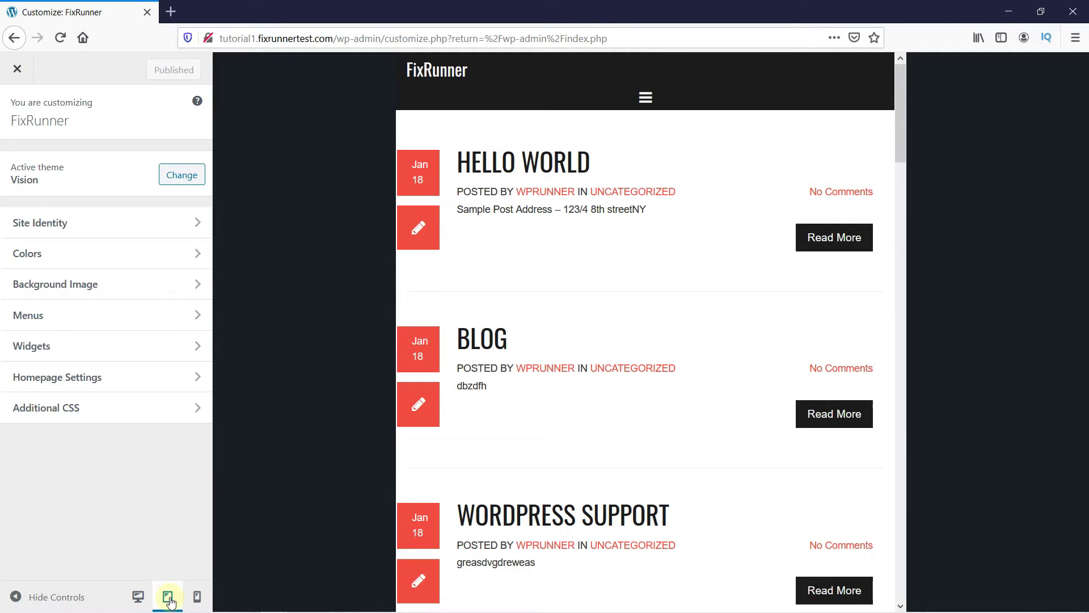
left_click(194, 598)
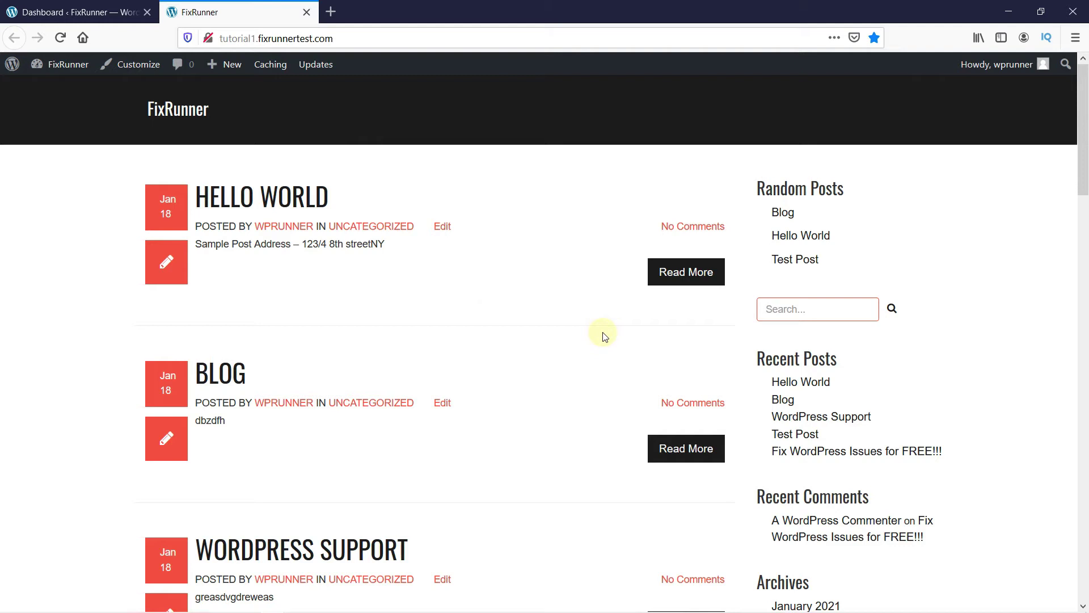
Step: Inspect the Random Posts sidebar list with Firefox developer tools via Inspect Element
right_click(917, 225)
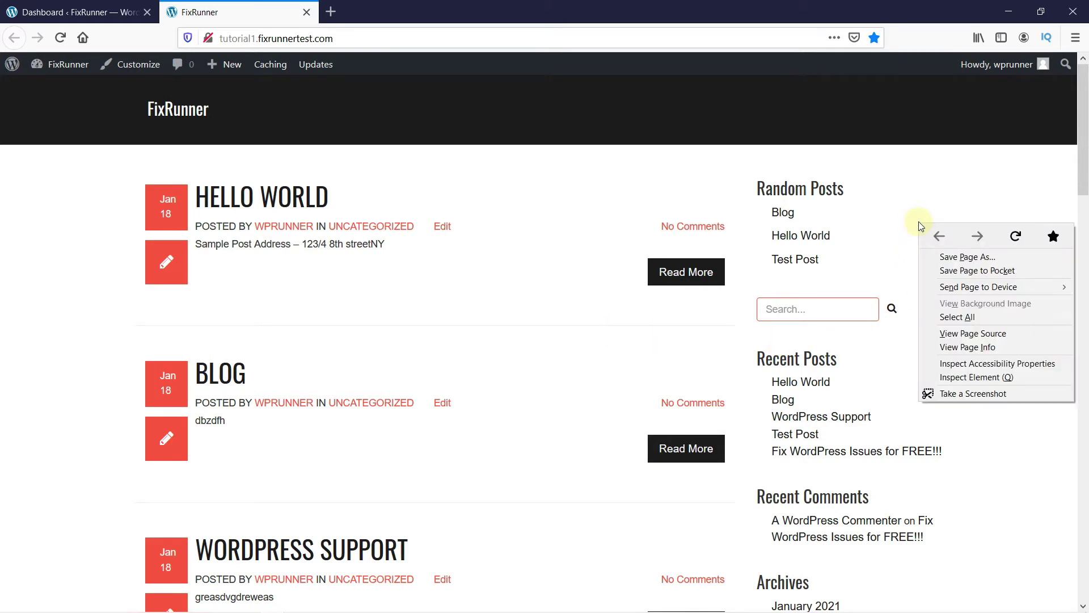
left_click(968, 381)
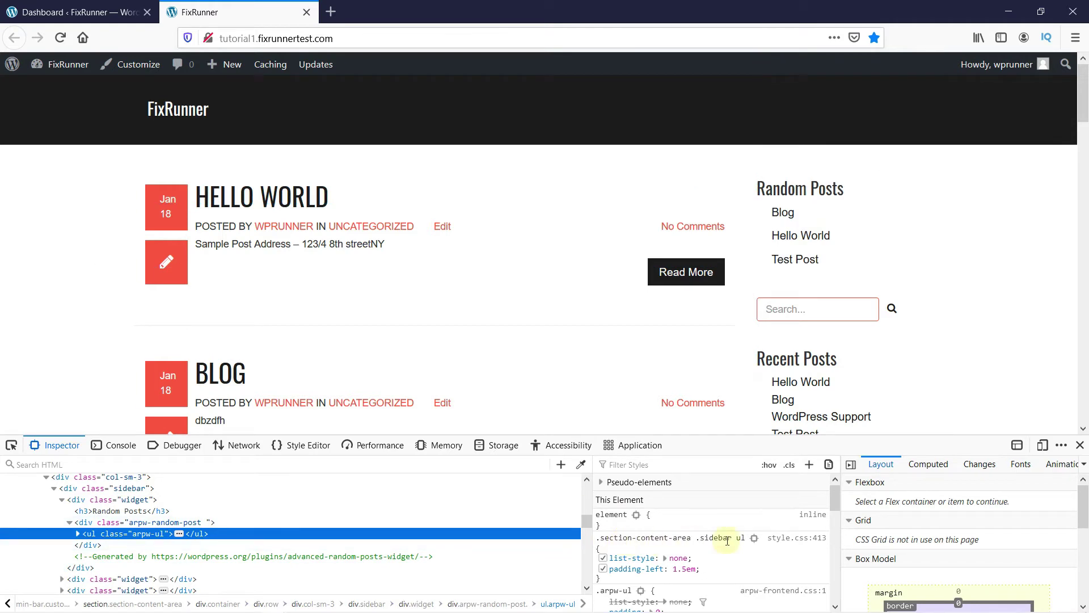
Step: In Responsive Design Mode, simulate iPhone 6/7/8 (375×667), then Galaxy S9/S9+ (360×740)
left_click(1043, 446)
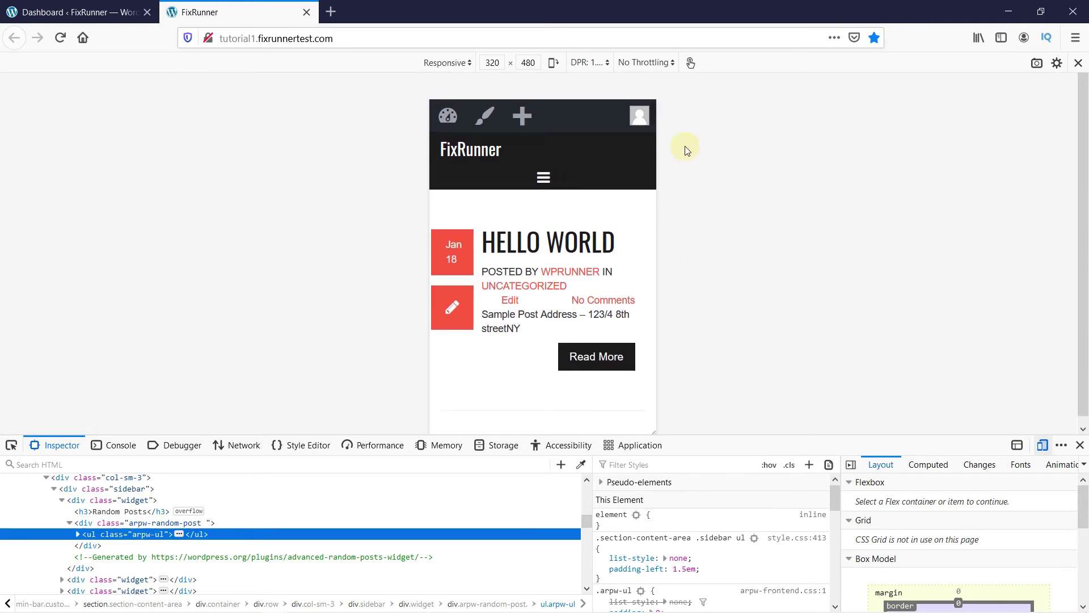
left_click(457, 67)
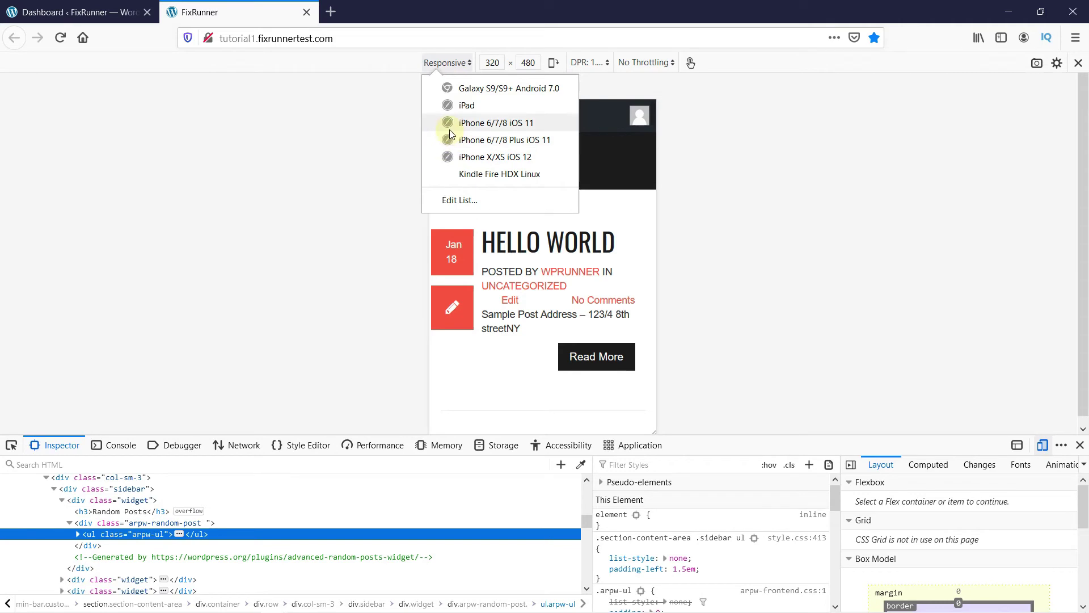
left_click(451, 124)
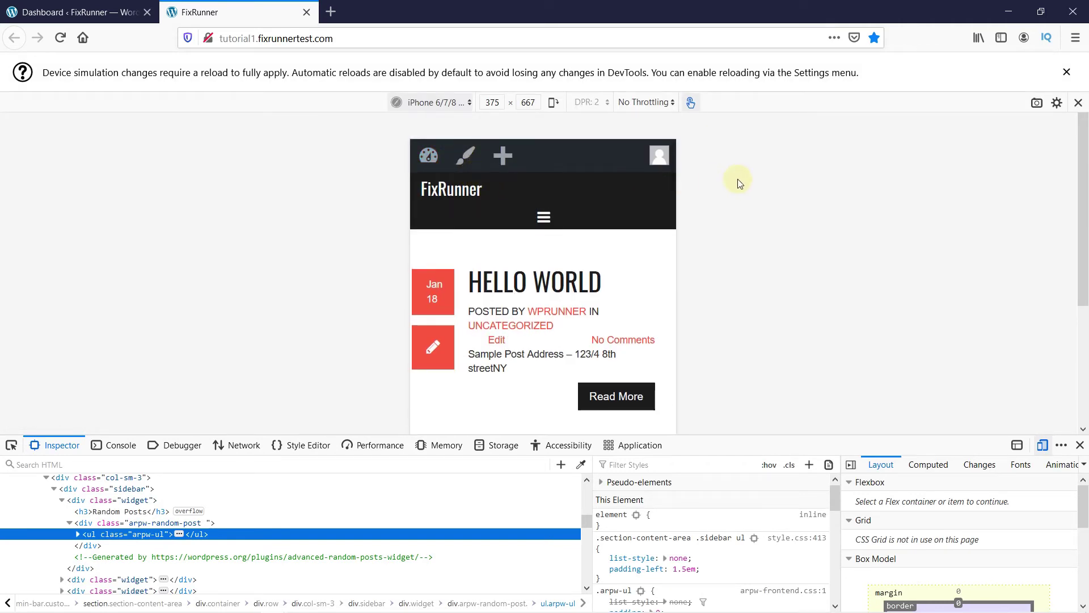
scroll(737, 181, "down", 1)
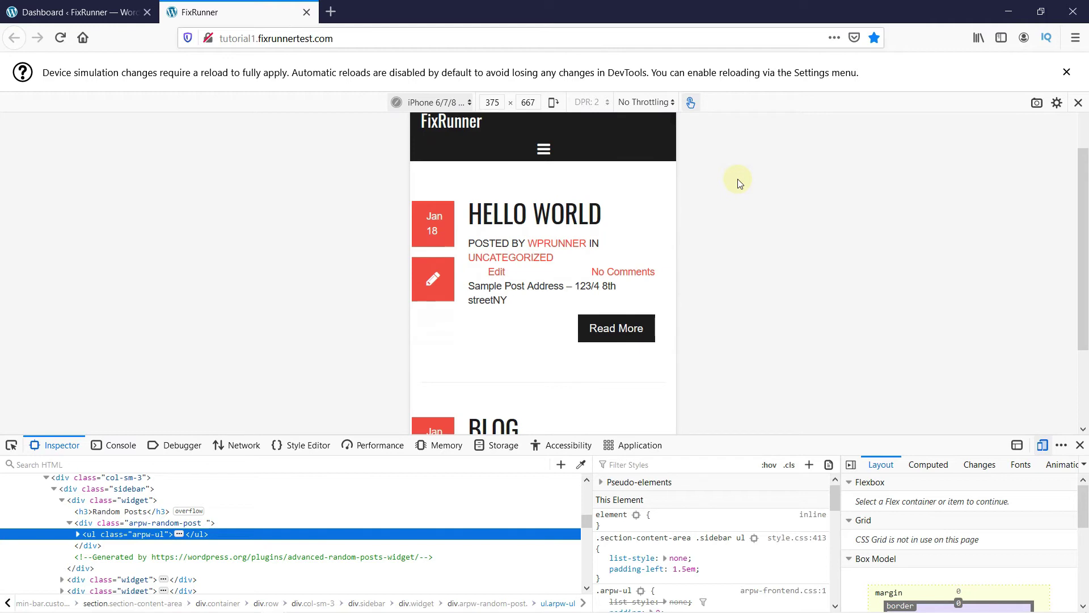
scroll(737, 182, "up", 1)
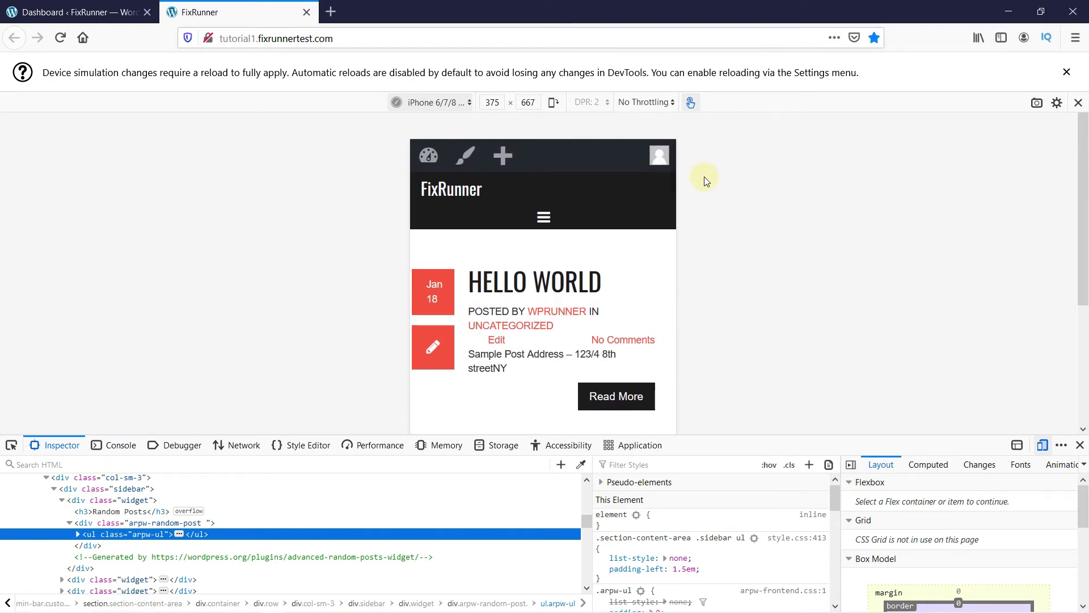
left_click(459, 107)
left_click(461, 126)
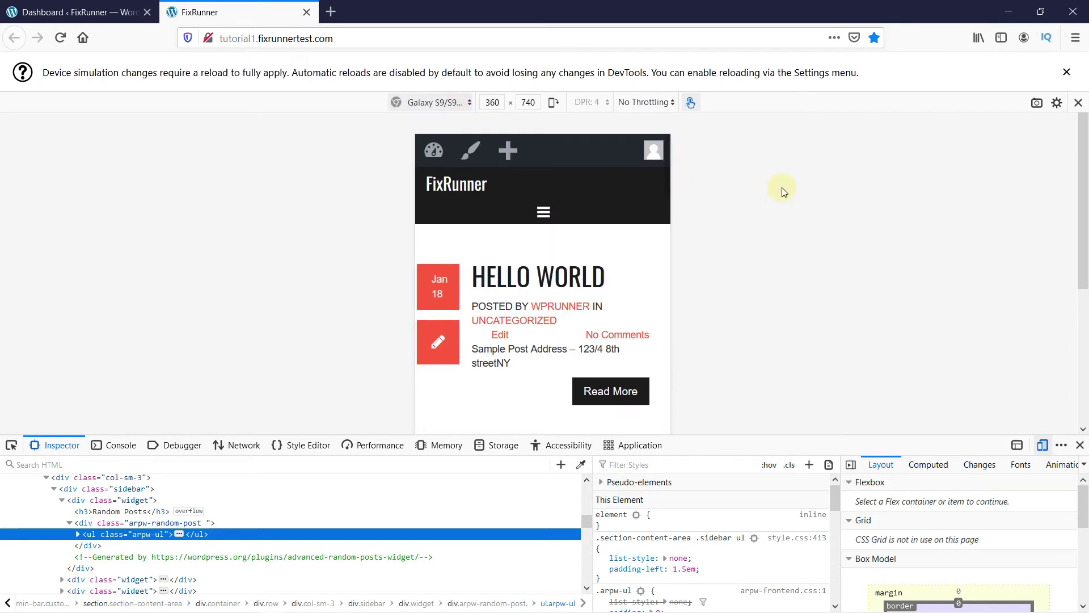
scroll(783, 192, "down", 2)
scroll(782, 192, "up", 2)
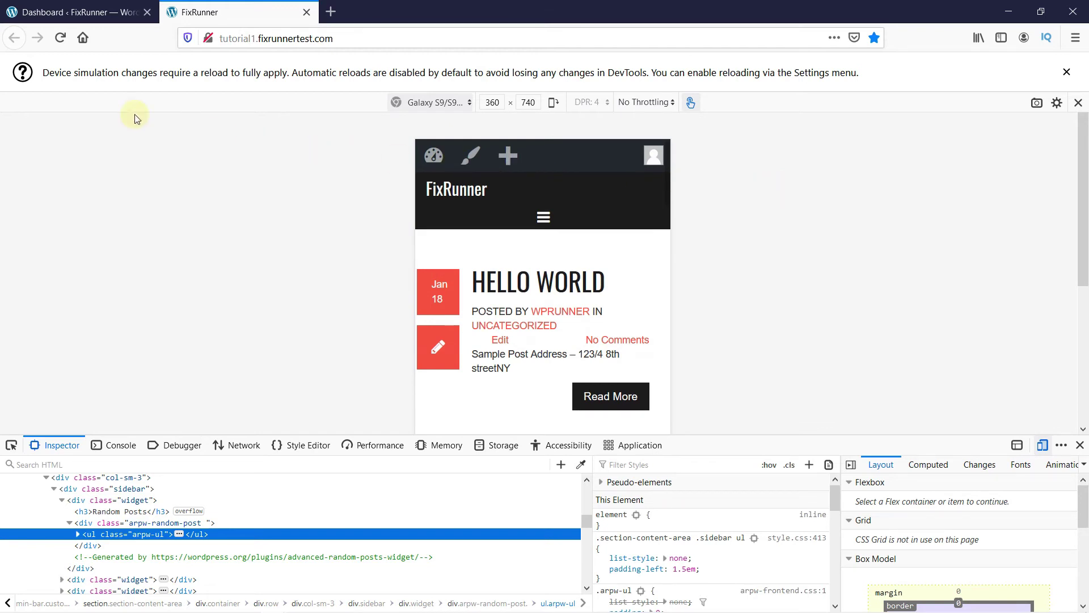
Step: Reload the homepage so the Galaxy S9 simulation fully applies
left_click(60, 38)
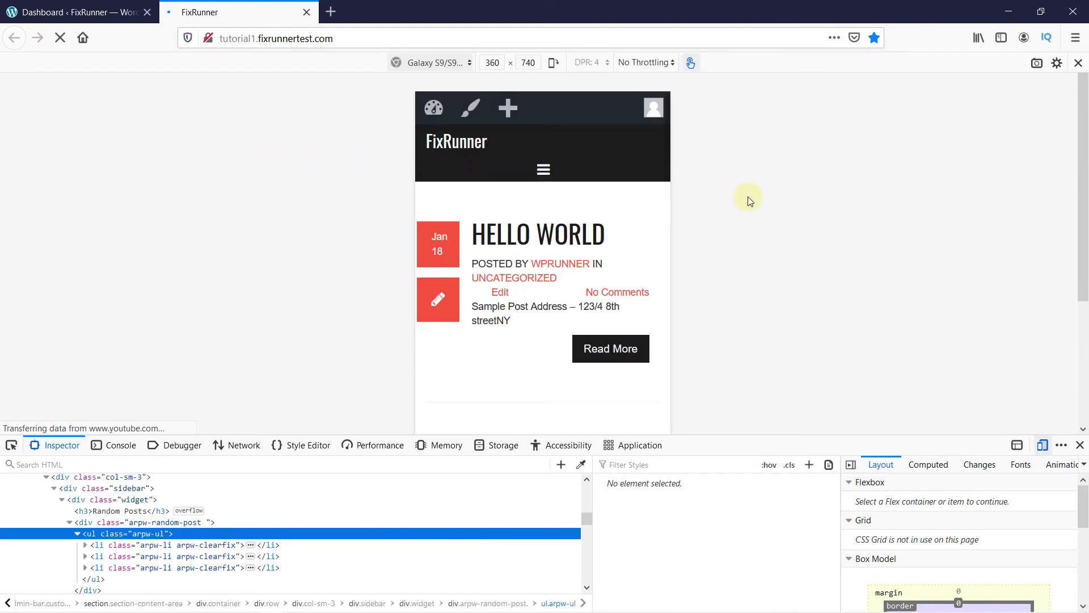
scroll(748, 196, "down", 2)
scroll(751, 201, "up", 2)
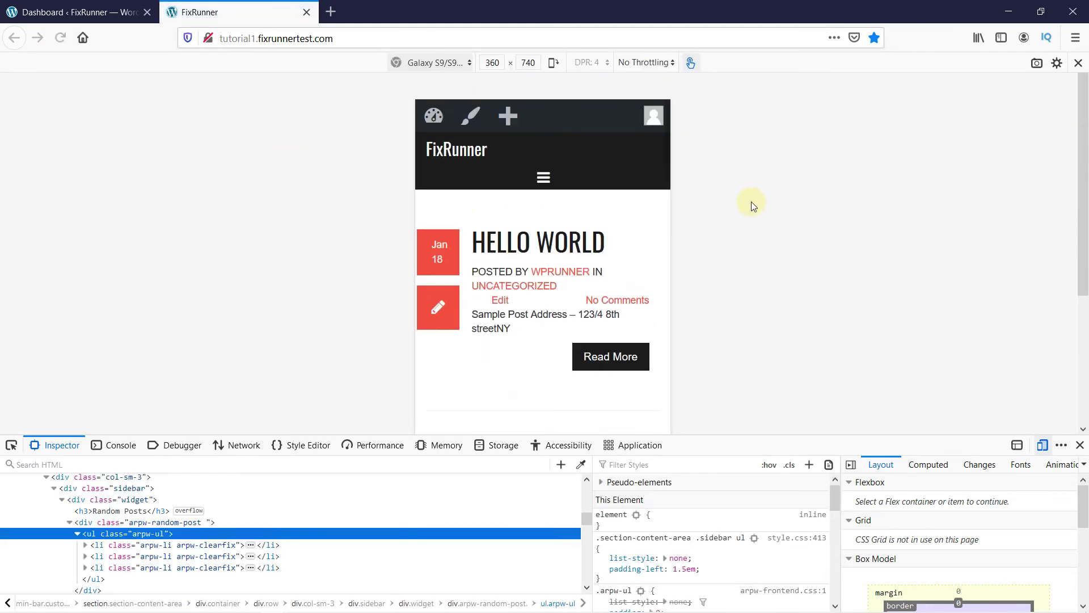